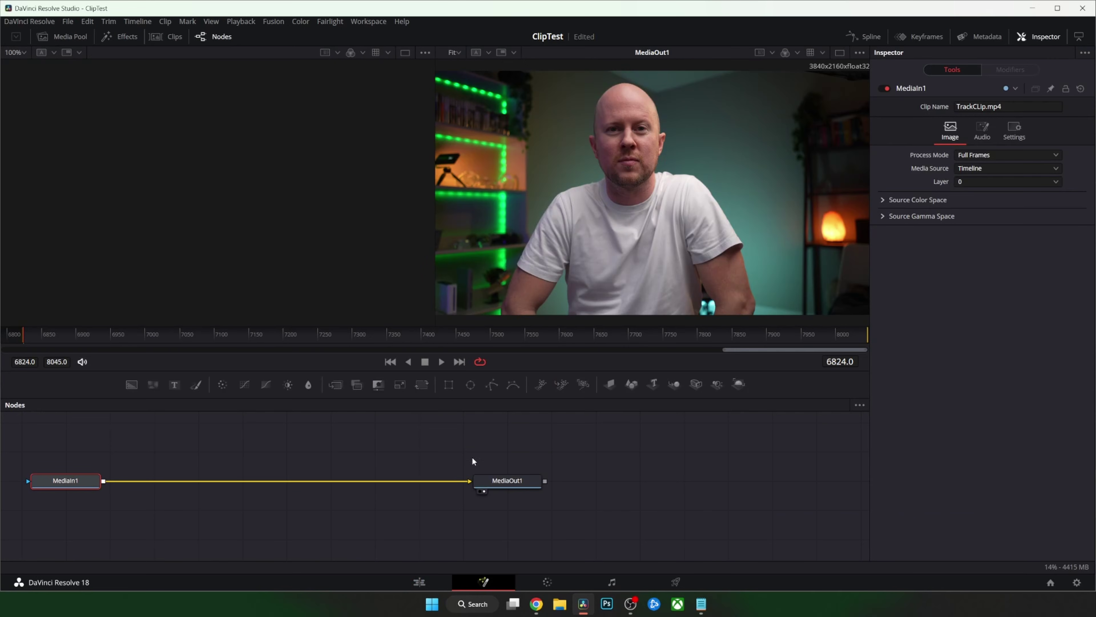
On the Edit page, scrub through TrackClip.mp4 to find where the kept section starts.
{"action": "left_click", "coordinate": [417, 582]}
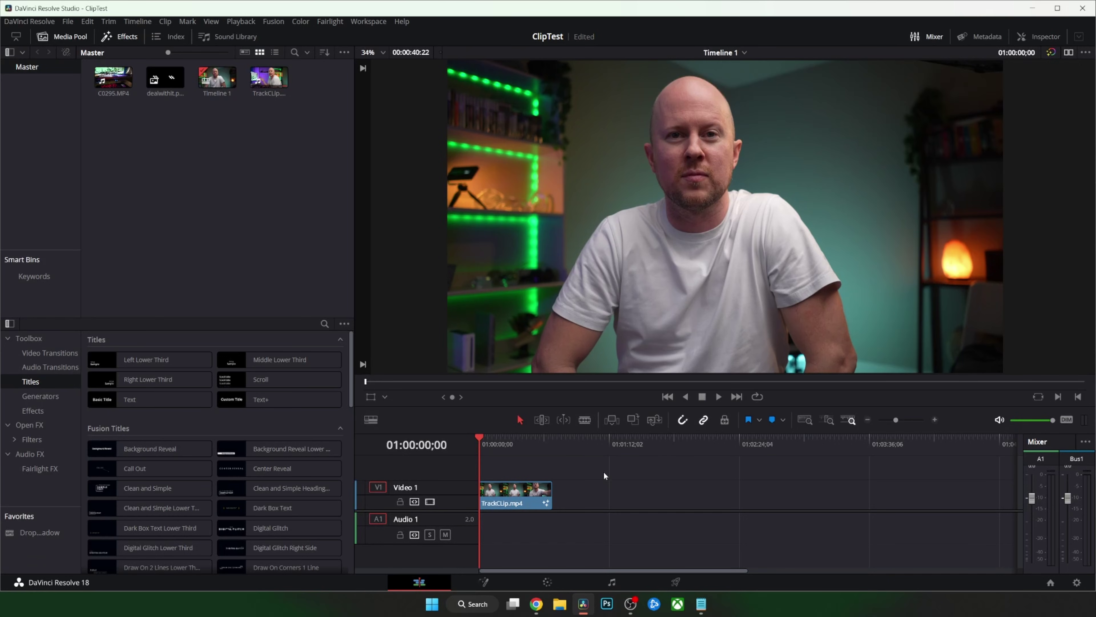
{"action": "left_click", "coordinate": [495, 445]}
{"action": "scroll", "coordinate": [527, 447], "scroll_direction": "up", "scroll_amount": 3}
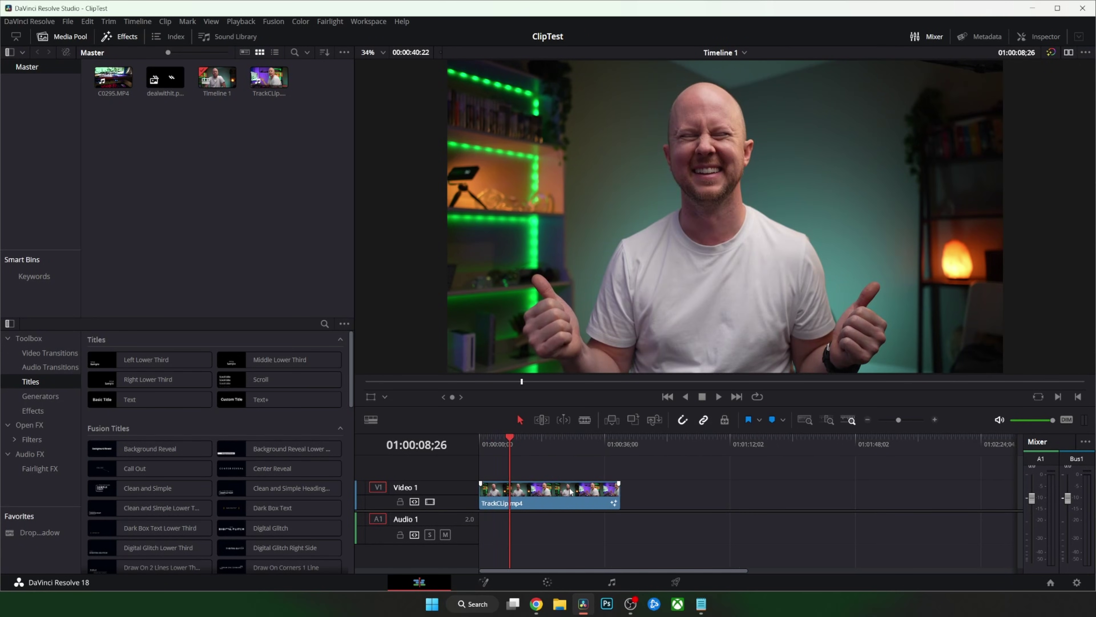
{"action": "scroll", "coordinate": [567, 482], "scroll_direction": "up", "scroll_amount": 2}
{"action": "left_click_drag", "start_coordinate": [578, 444], "coordinate": [613, 448]}
Ripple-trim TrackClip.mp4's head and tail to a three-second section, then return to Fusion.
{"action": "key", "text": "ctrl+shift+bracketleft"}
{"action": "key", "text": "space"}
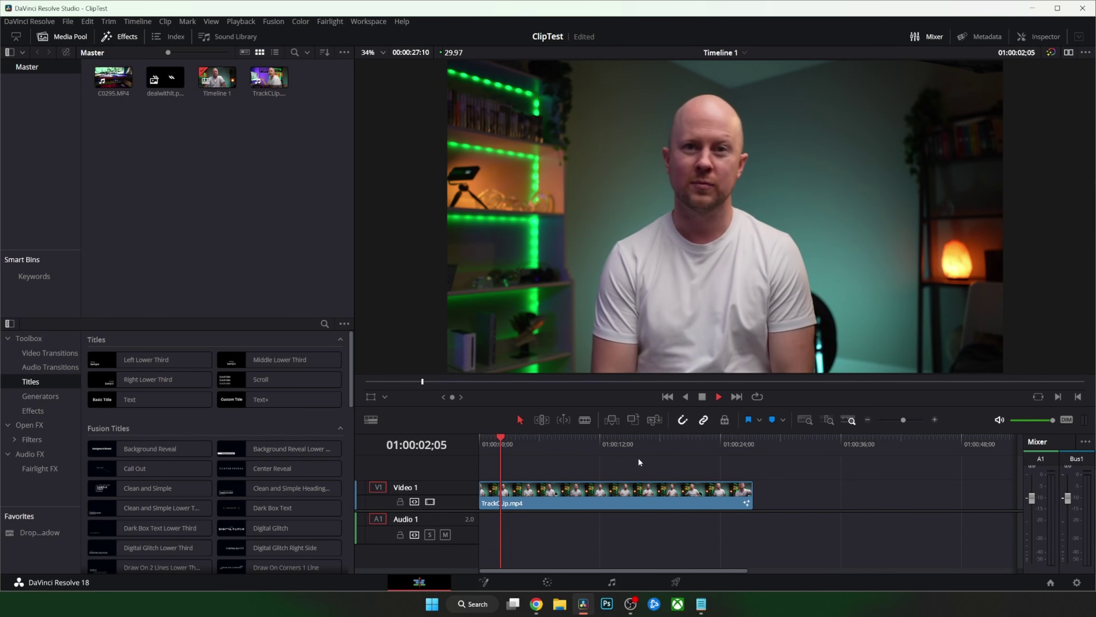
{"action": "key", "text": "ctrl+shift+bracketright"}
{"action": "left_click", "coordinate": [478, 444]}
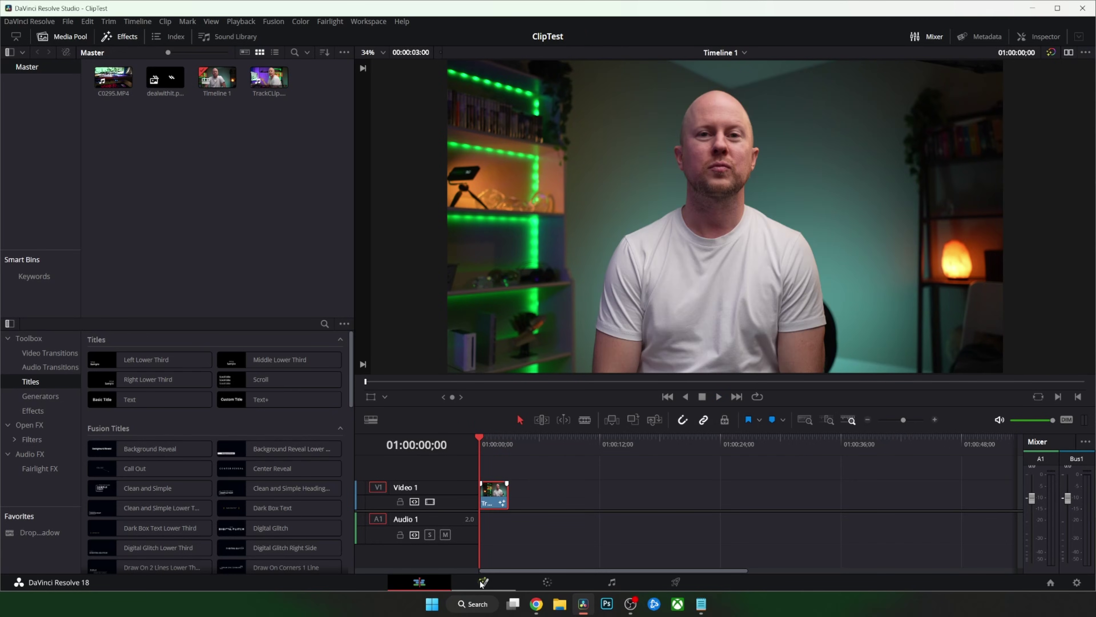
{"action": "left_click", "coordinate": [480, 580]}
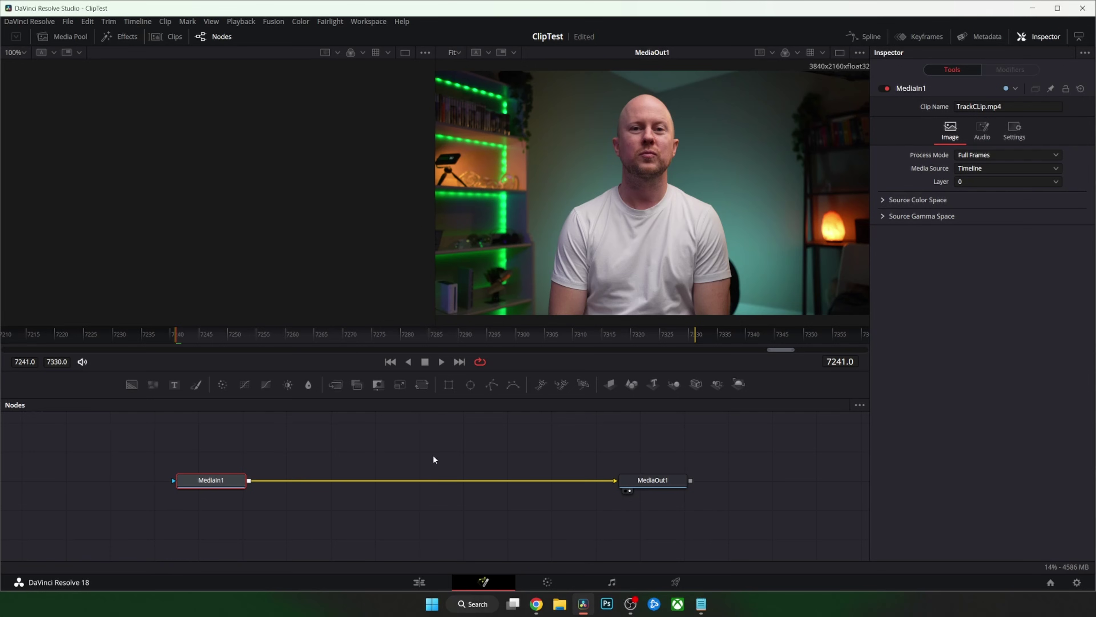
Add a Tracker (Tra) node from the tool search between MediaIn1 and MediaOut1.
{"action": "key", "text": "shift+space"}
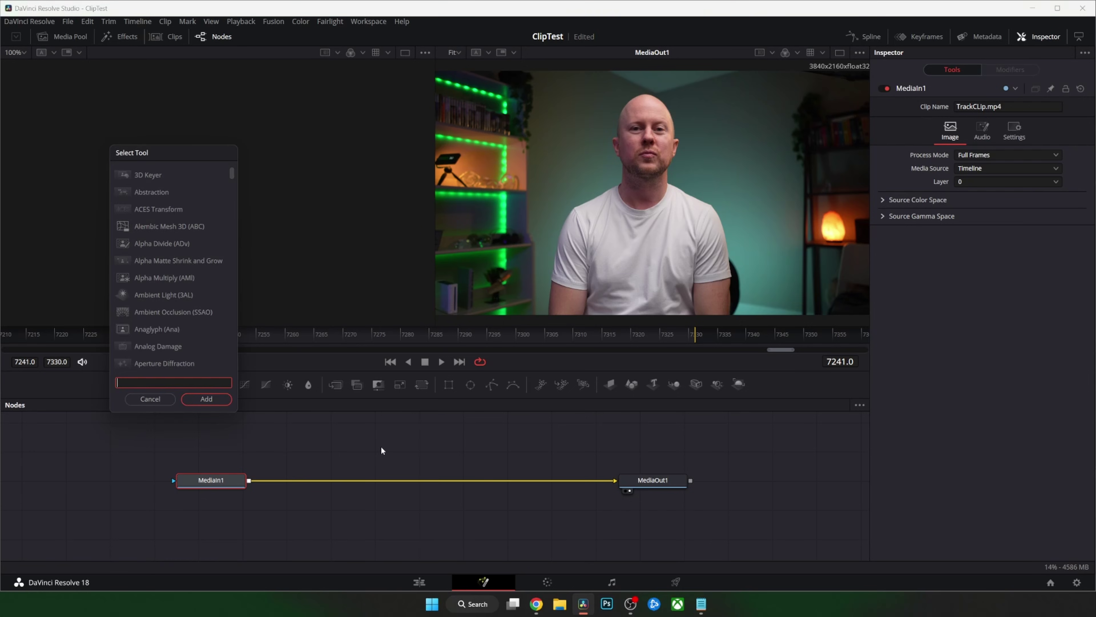
{"action": "type", "text": "trac"}
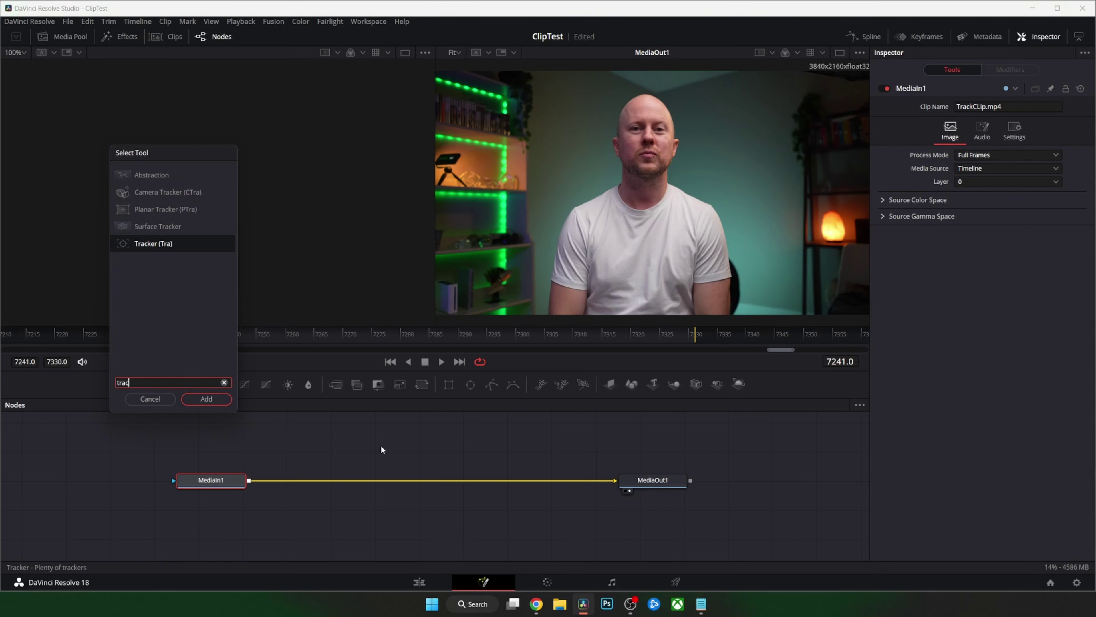
{"action": "left_click", "coordinate": [146, 244]}
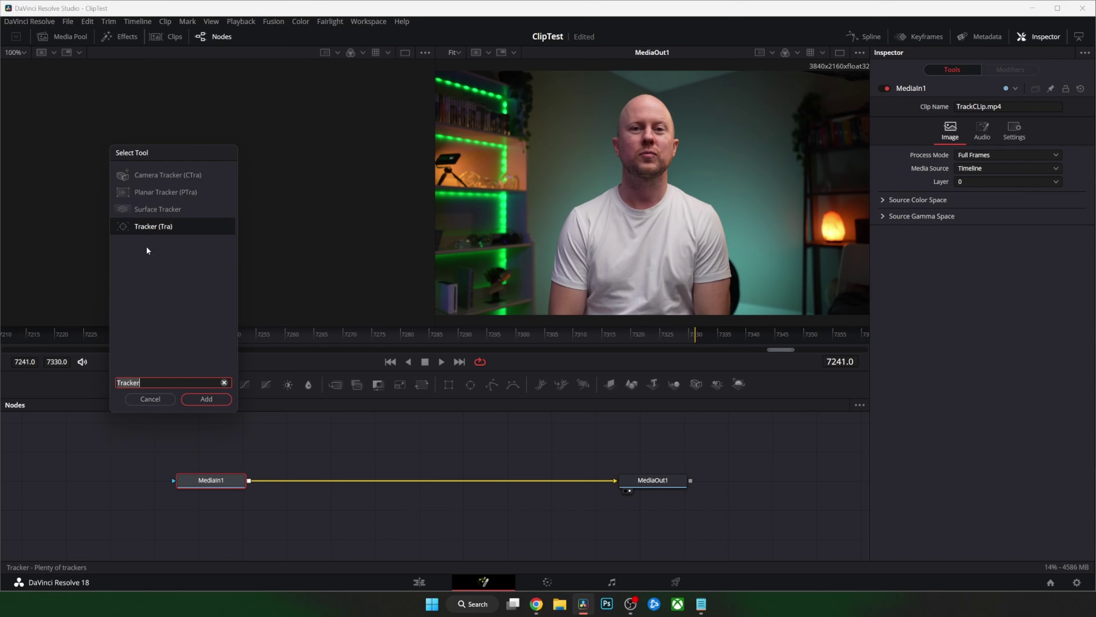
{"action": "left_click", "coordinate": [207, 399]}
Place Tracker 1's pattern box on the man's eyes and track forward across frames 7241–7330.
{"action": "left_click_drag", "start_coordinate": [304, 484], "coordinate": [425, 494]}
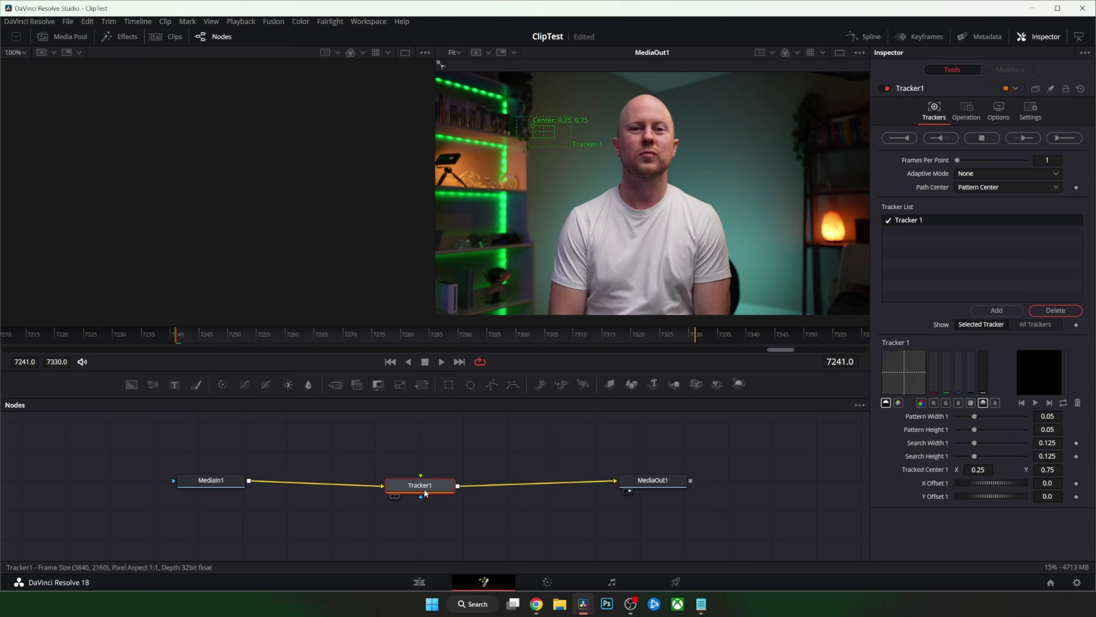
{"action": "left_click_drag", "start_coordinate": [534, 129], "coordinate": [637, 125]}
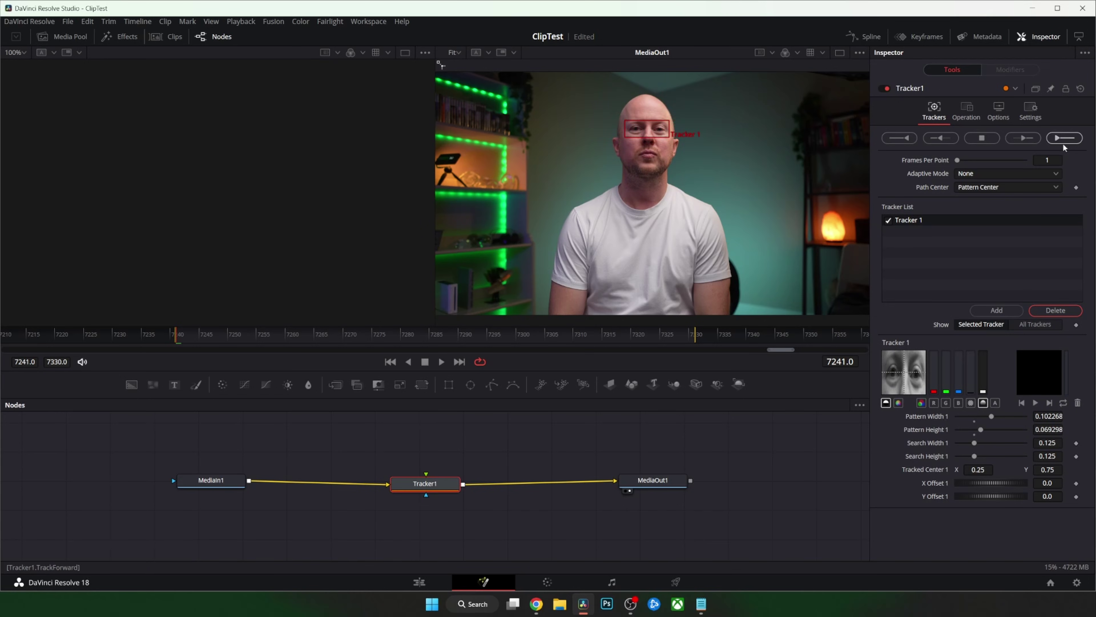
{"action": "left_click", "coordinate": [1058, 138]}
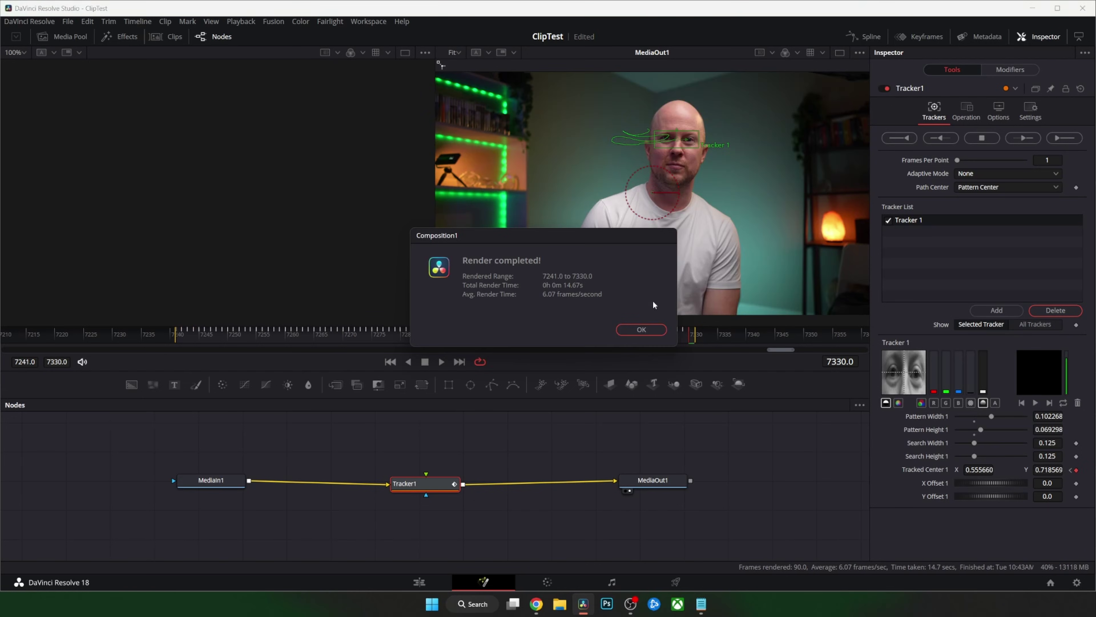
{"action": "left_click", "coordinate": [641, 330]}
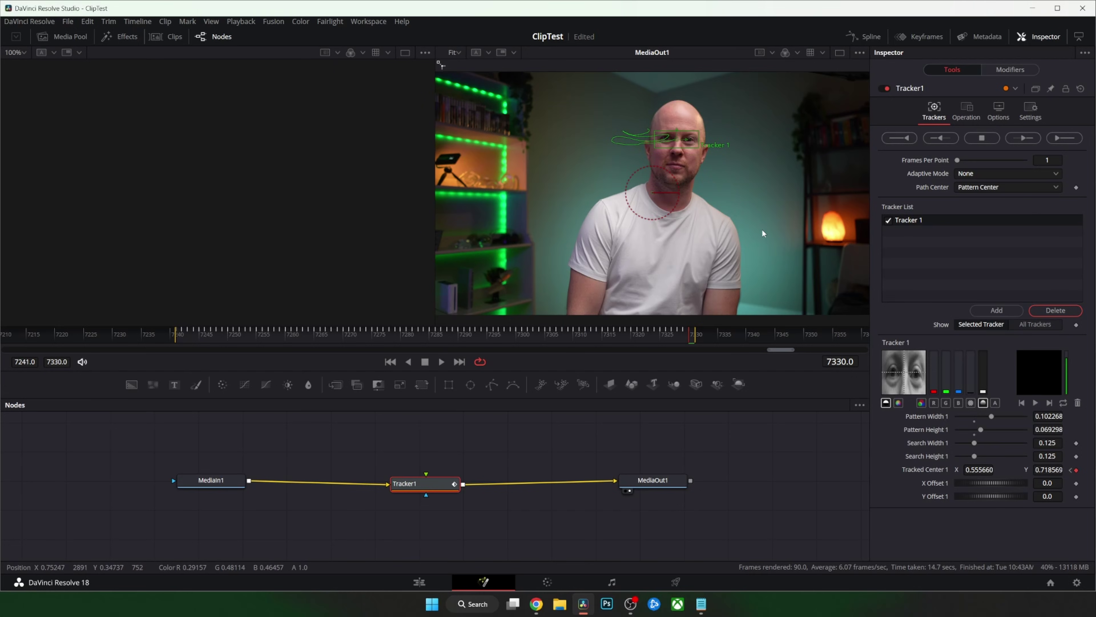
{"action": "left_click", "coordinate": [63, 38]}
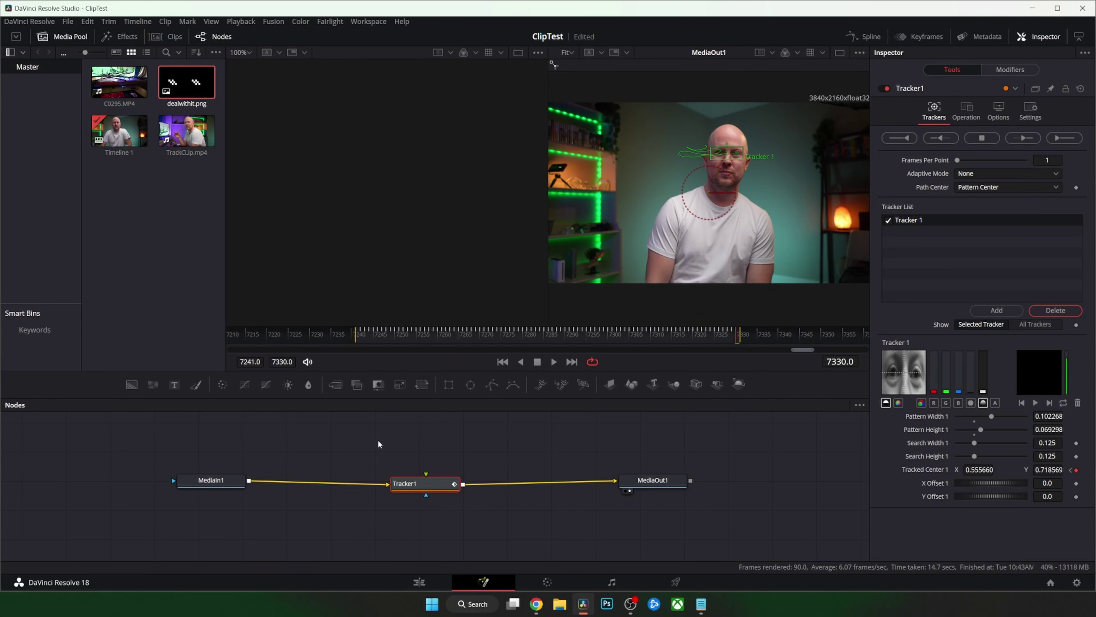
Drag dealwithit.png into the node graph as MediaIn2 feeding Tracker1, using a single viewer.
{"action": "left_click", "coordinate": [410, 443]}
{"action": "left_click_drag", "start_coordinate": [183, 84], "coordinate": [447, 437]}
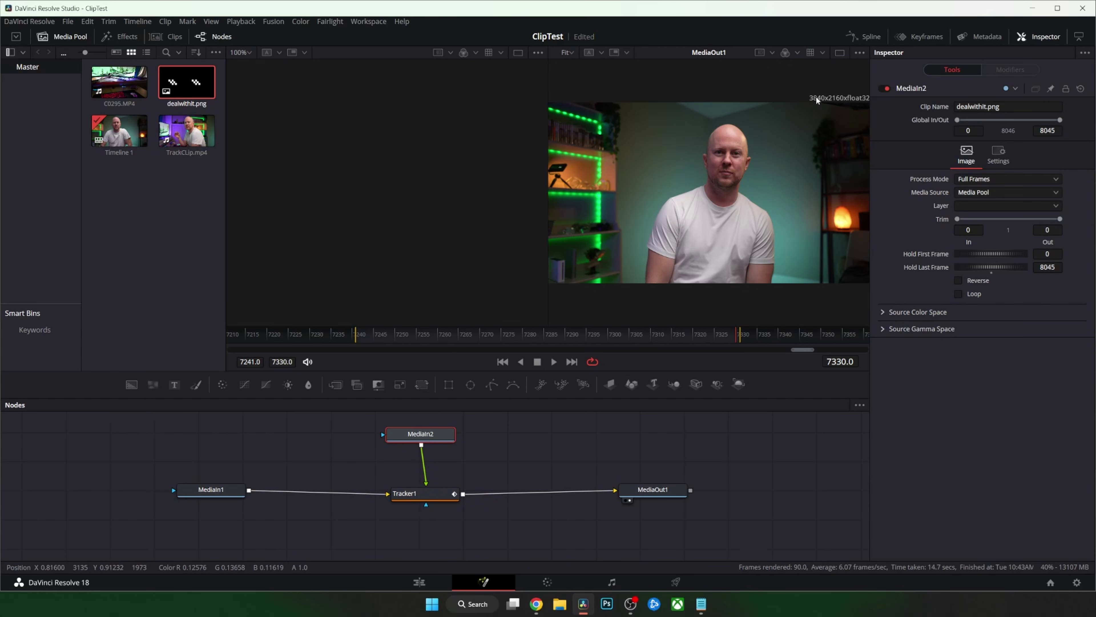
{"action": "left_click", "coordinate": [840, 53]}
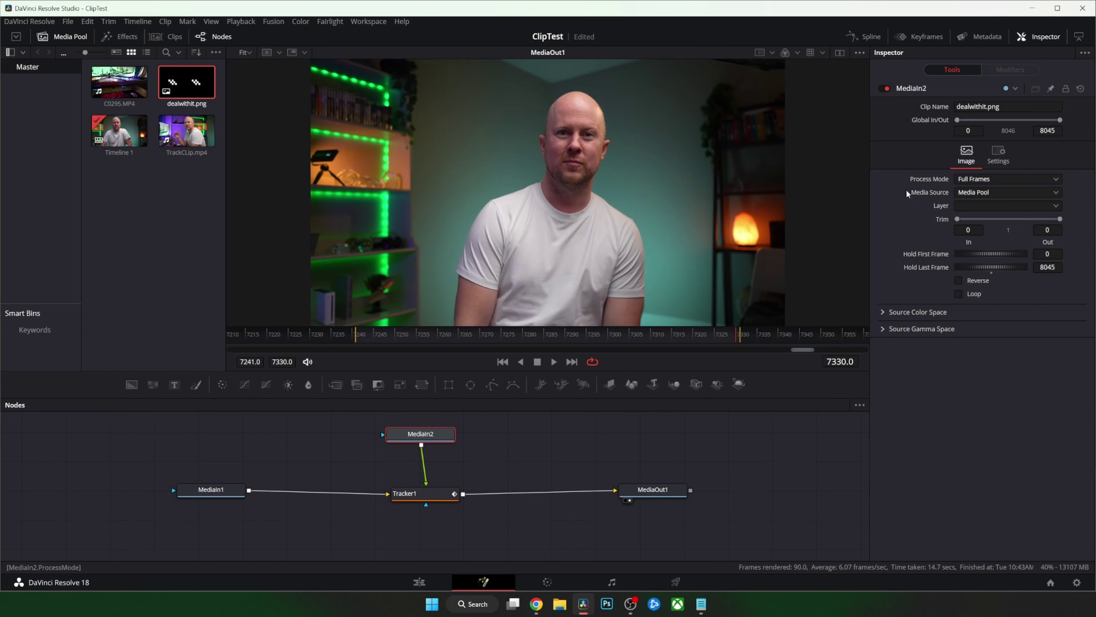
Set Tracker1's Operation to Match Move and play back the sunglasses following the face.
{"action": "left_click", "coordinate": [435, 501]}
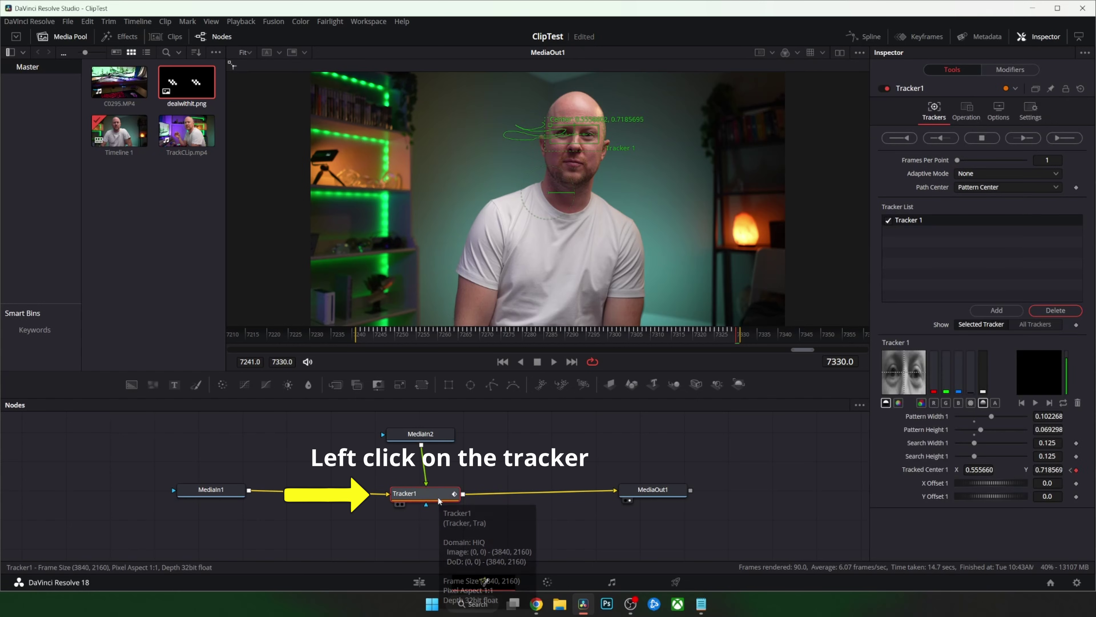
{"action": "left_click", "coordinate": [967, 112]}
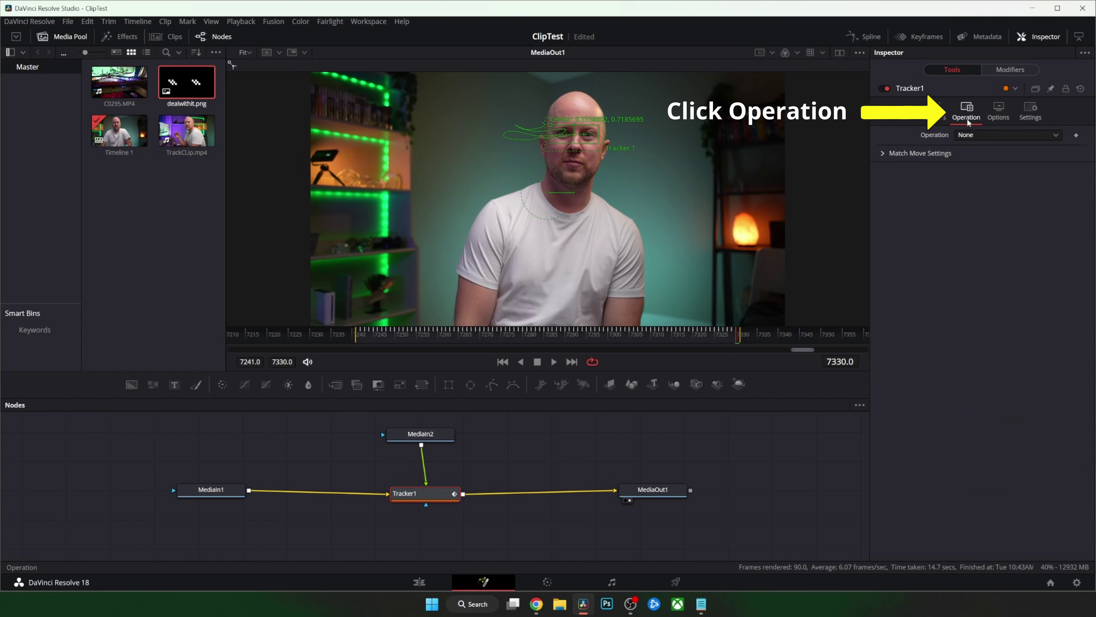
{"action": "left_click", "coordinate": [976, 136]}
{"action": "left_click", "coordinate": [1000, 161]}
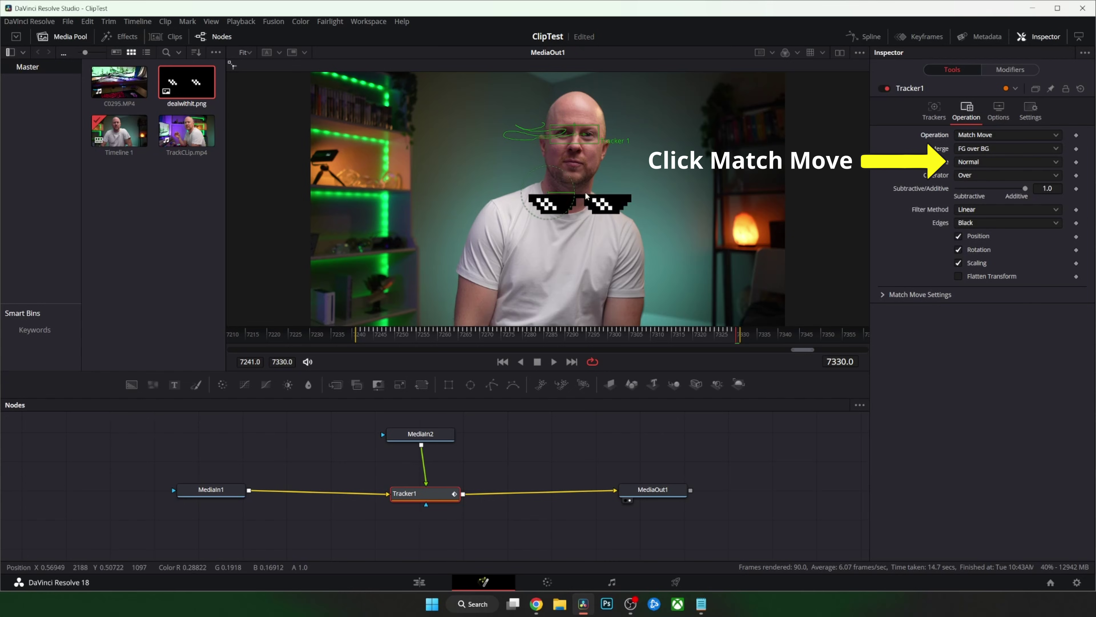
{"action": "key", "text": "space"}
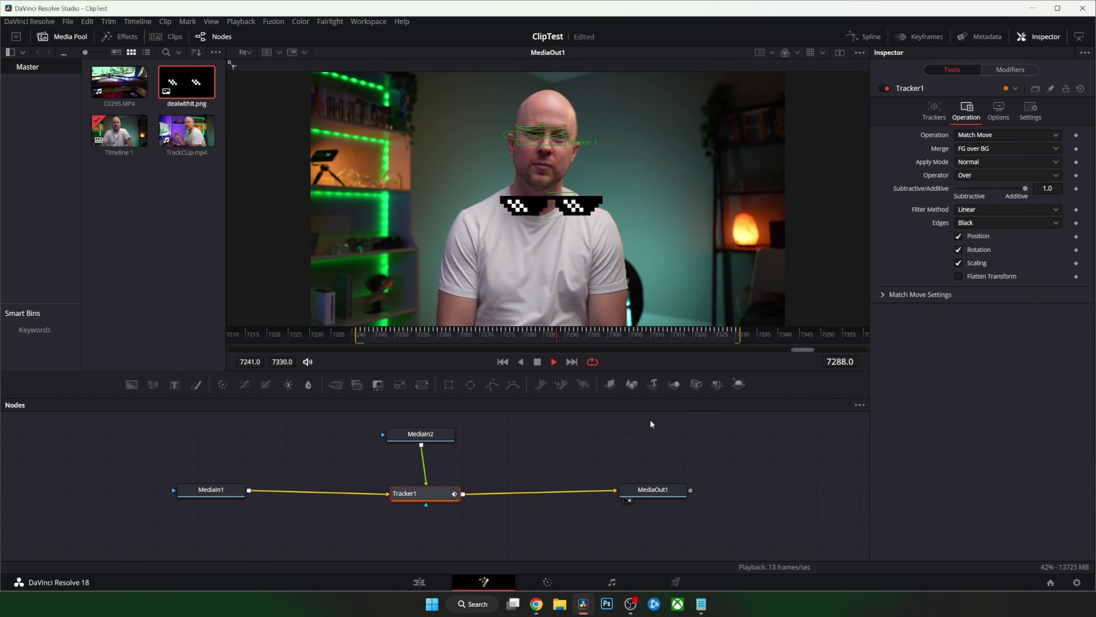
{"action": "key", "text": "space"}
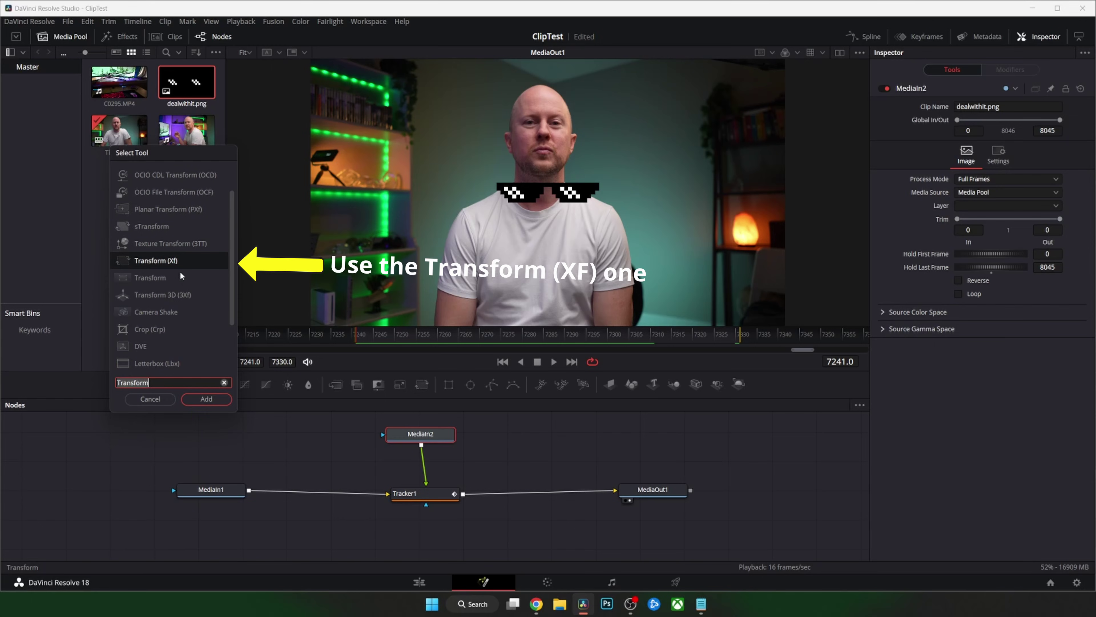
Insert a Transform node, move the sunglasses up onto the eyes and scale them to 0.83.
{"action": "double_click", "coordinate": [172, 264]}
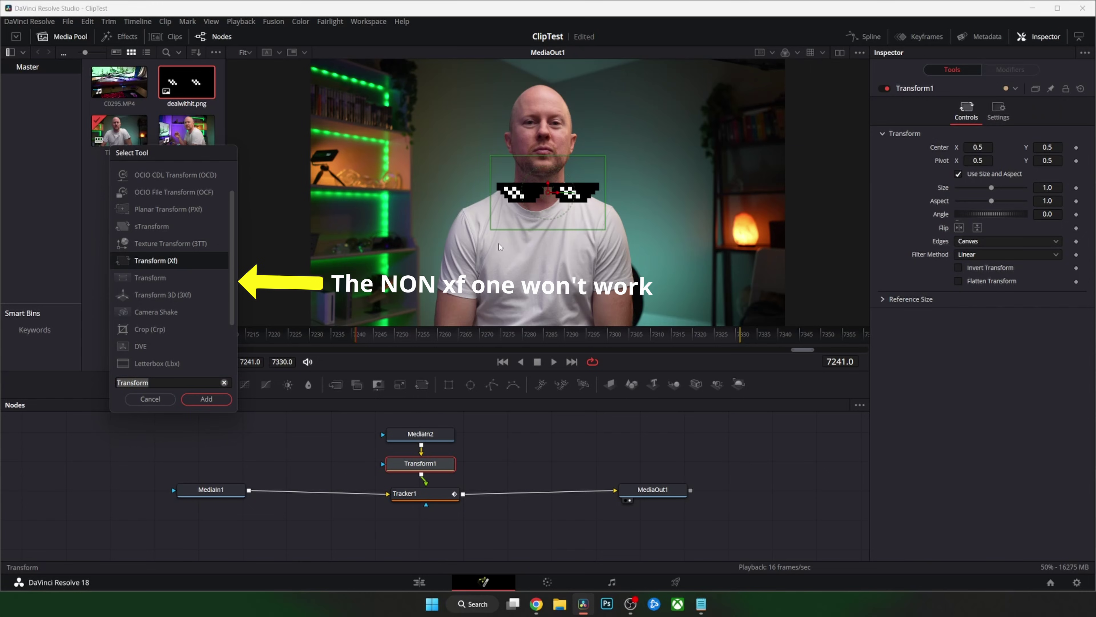
{"action": "left_click", "coordinate": [546, 193]}
{"action": "left_click_drag", "start_coordinate": [546, 193], "coordinate": [544, 126]}
{"action": "left_click_drag", "start_coordinate": [991, 187], "coordinate": [981, 188]}
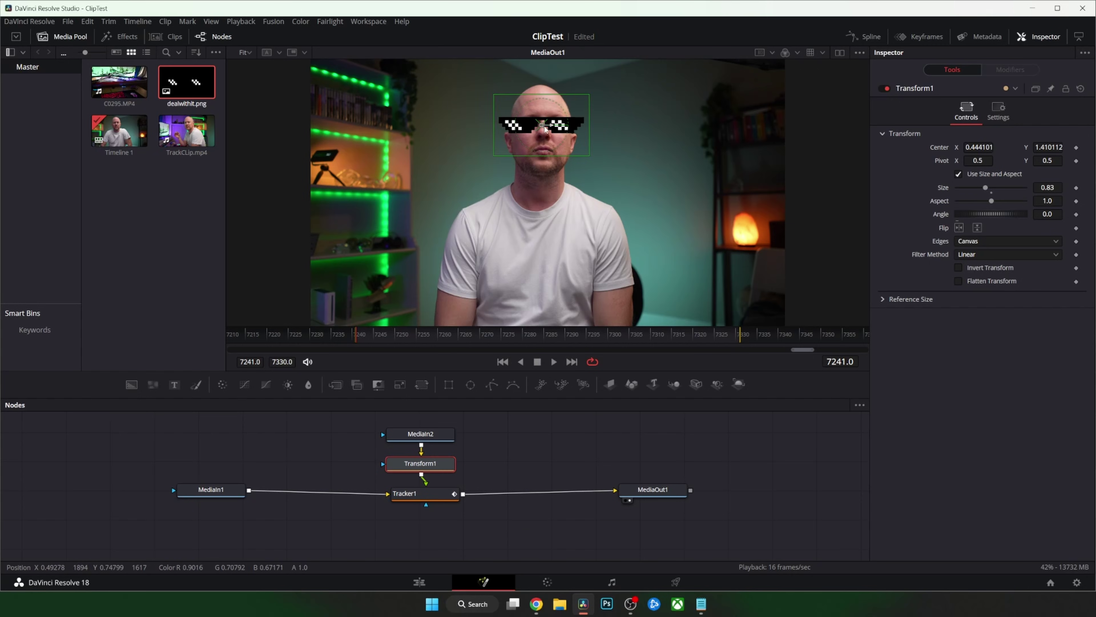
{"action": "left_click", "coordinate": [554, 362]}
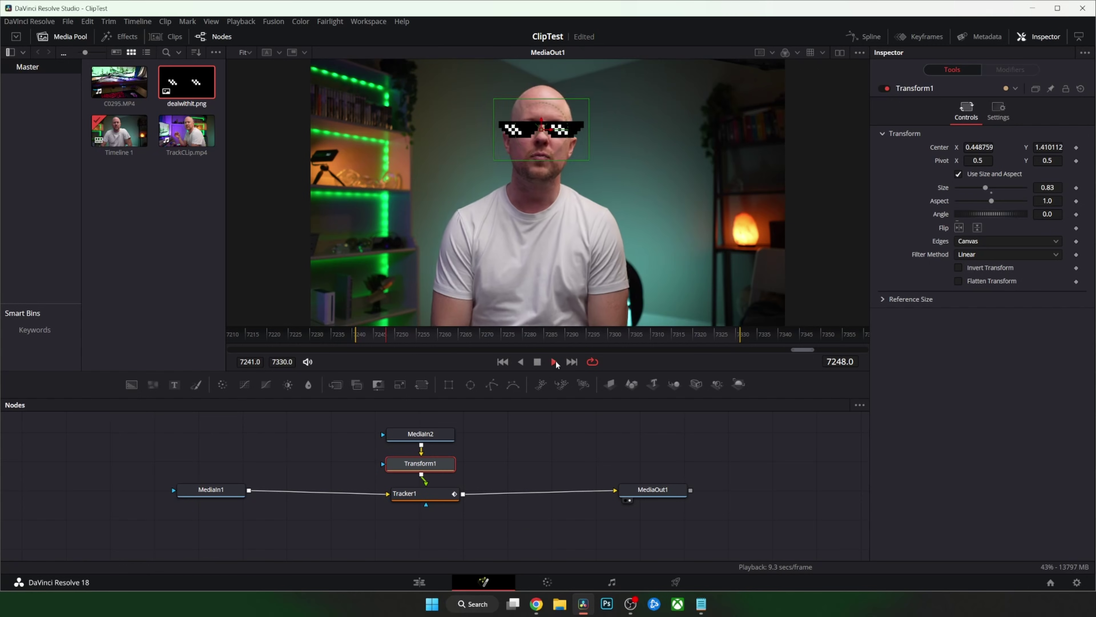
{"action": "left_click", "coordinate": [436, 584]}
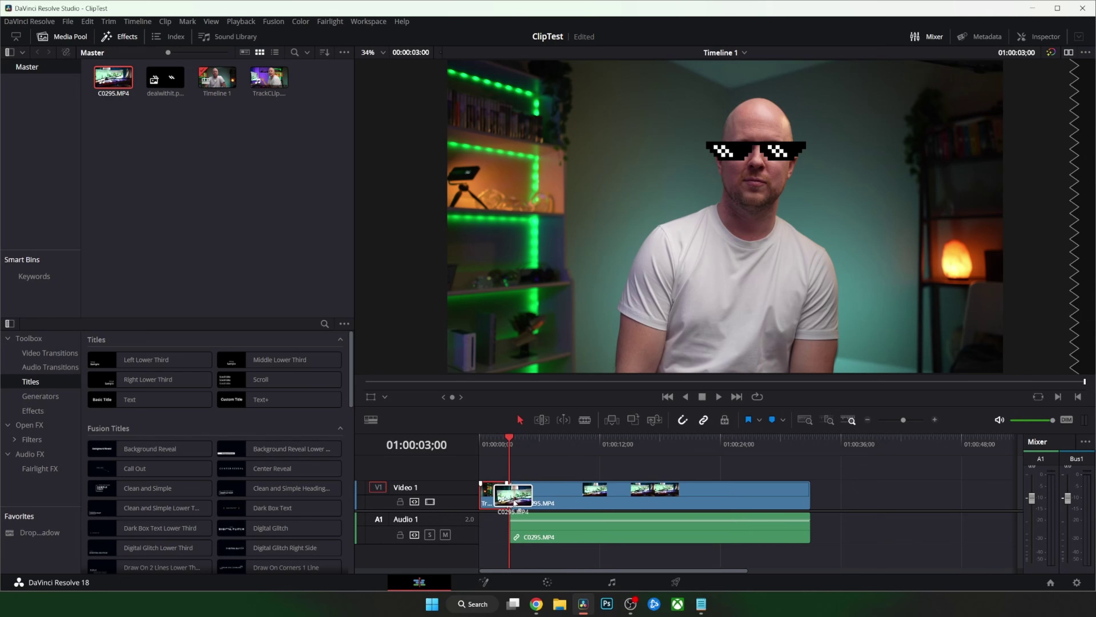
Play the timeline from the start of the C0295.MP4 monitor clip after the first clip.
{"action": "left_click", "coordinate": [524, 443]}
{"action": "key", "text": "space"}
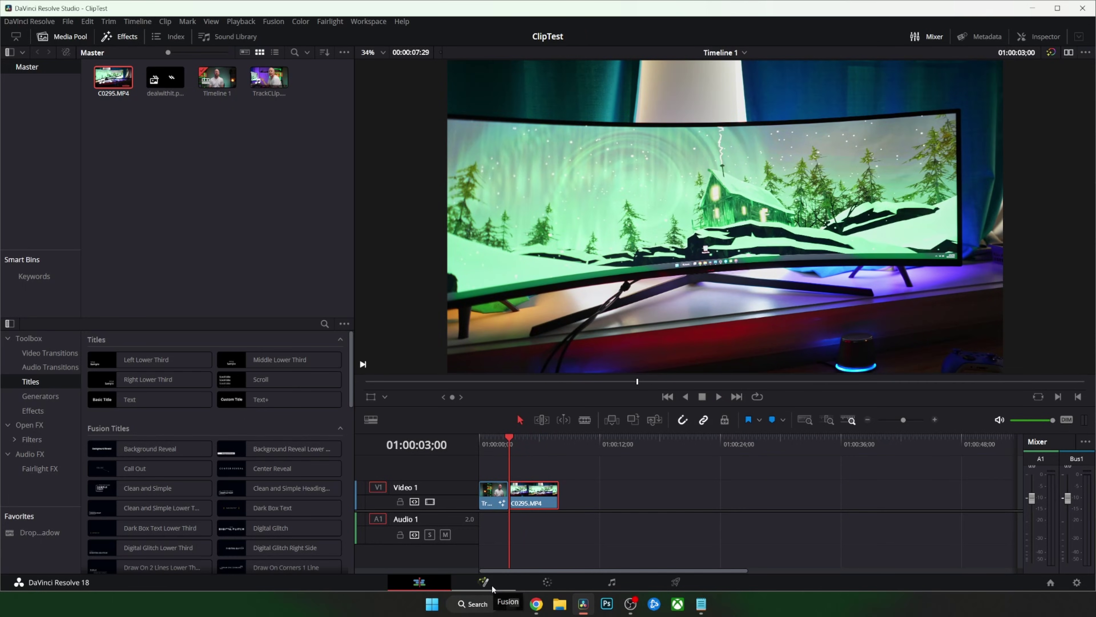
Add a Tracker to C0295.MP4 and track the monitor's top-right corner across frames 665–813.
{"action": "left_click", "coordinate": [493, 584]}
{"action": "key", "text": "shift+space"}
{"action": "type", "text": "tra"}
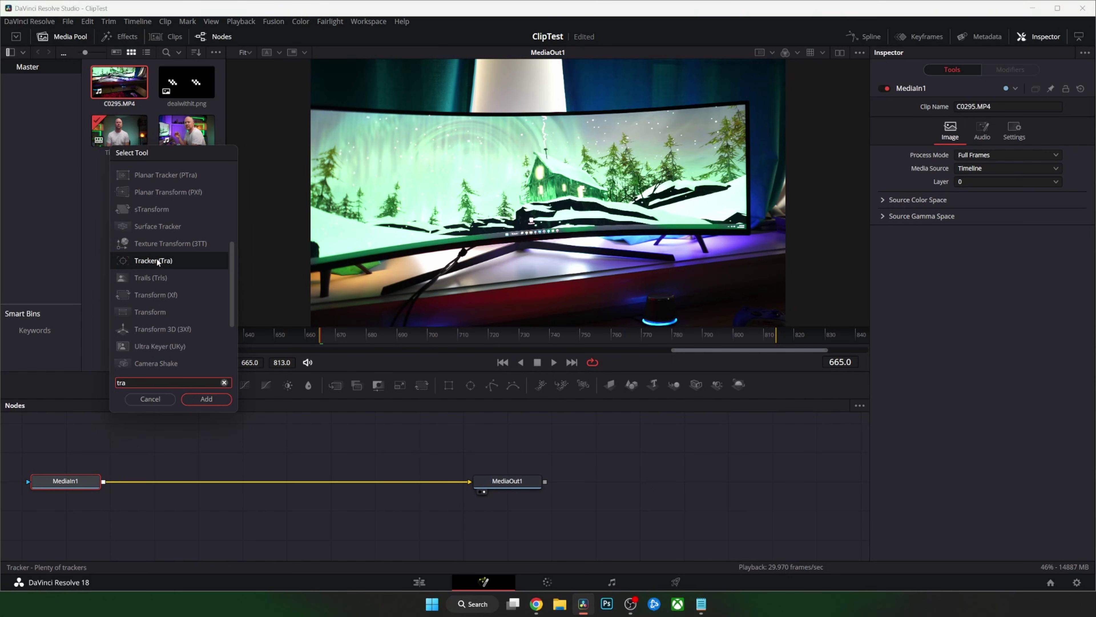
{"action": "type", "text": "cker"}
{"action": "left_click", "coordinate": [206, 399]}
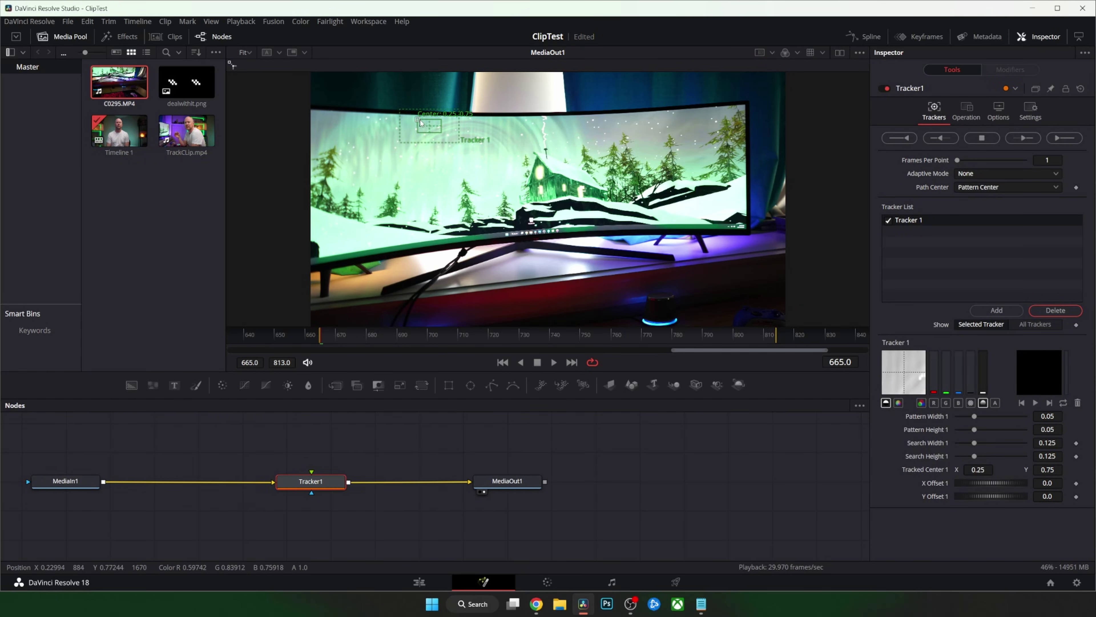
{"action": "left_click_drag", "start_coordinate": [420, 123], "coordinate": [732, 99]}
{"action": "left_click", "coordinate": [1056, 139]}
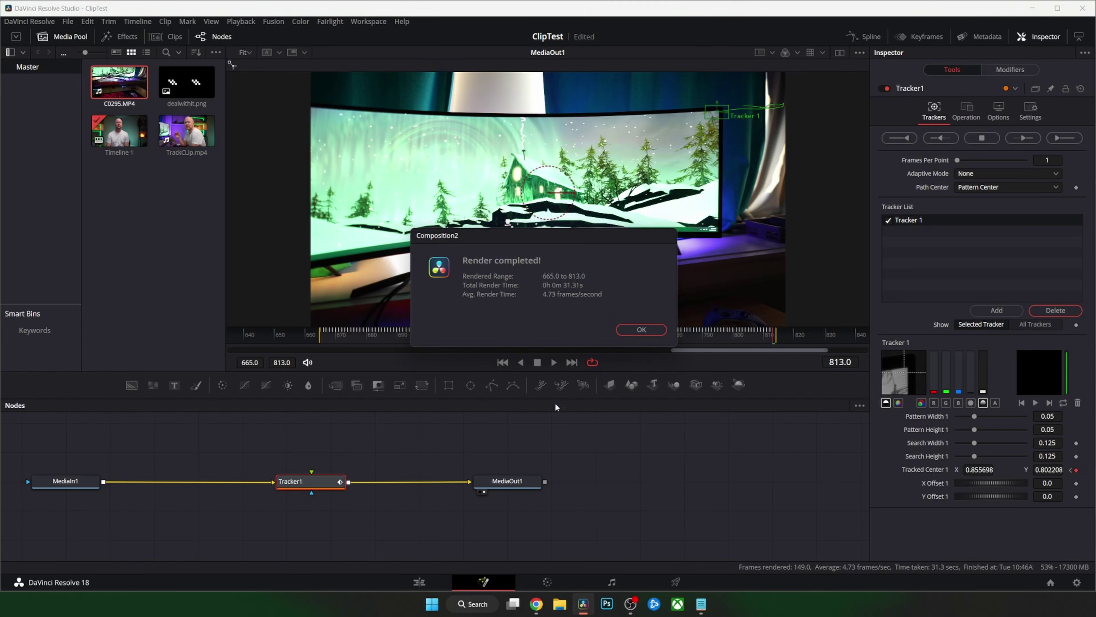
{"action": "left_click", "coordinate": [967, 112]}
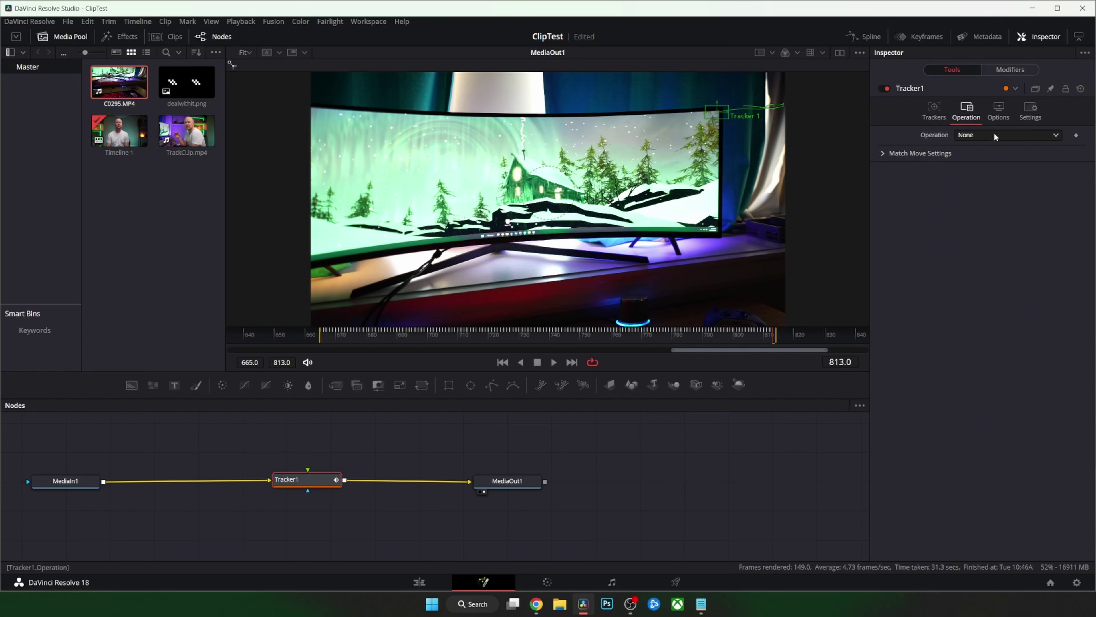
Set Tracker1 to Match Move and connect a new Text node into its foreground.
{"action": "left_click", "coordinate": [995, 135]}
{"action": "left_click", "coordinate": [993, 161]}
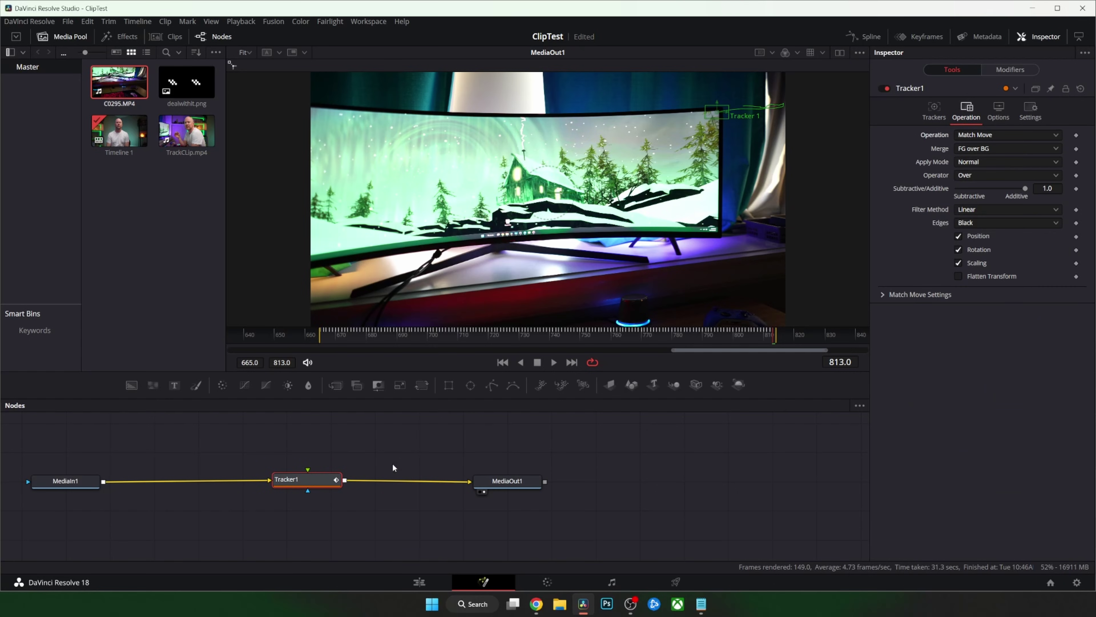
{"action": "left_click", "coordinate": [327, 435]}
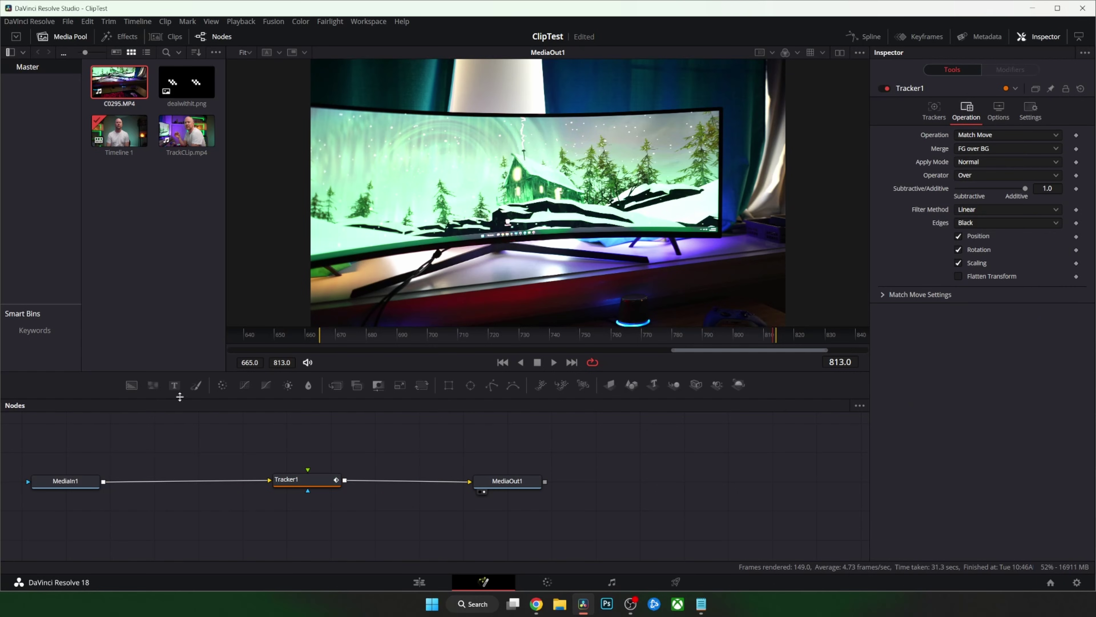
{"action": "left_click", "coordinate": [174, 386]}
{"action": "left_click_drag", "start_coordinate": [348, 432], "coordinate": [308, 471]}
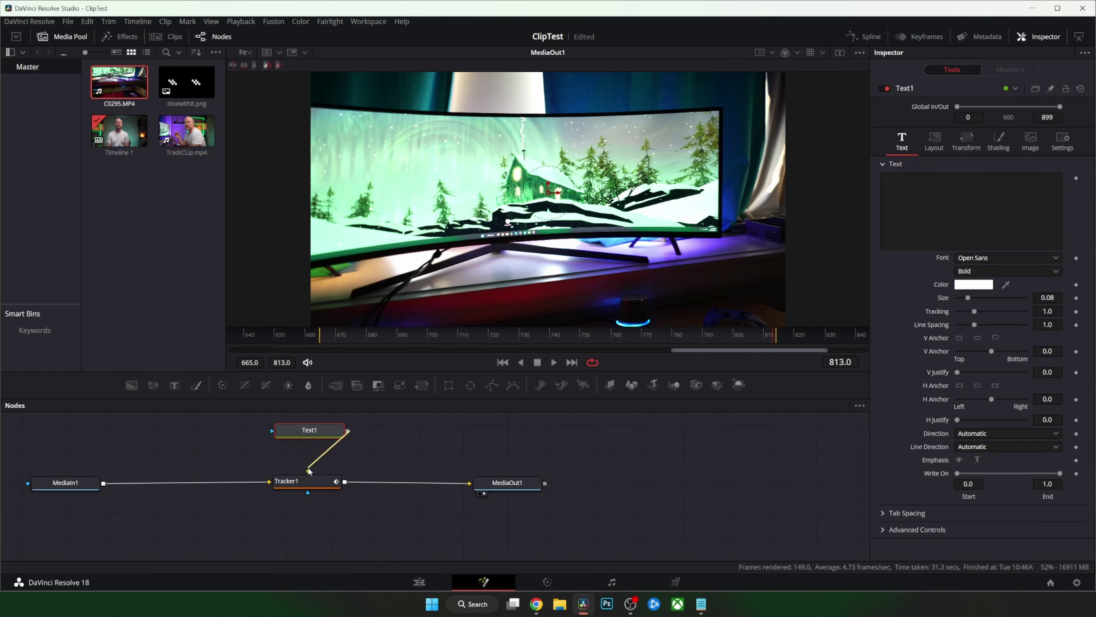
Enter 'Samsung G9' as the overlay text and colour it green.
{"action": "left_click", "coordinate": [944, 216]}
{"action": "type", "text": "Samsung "}
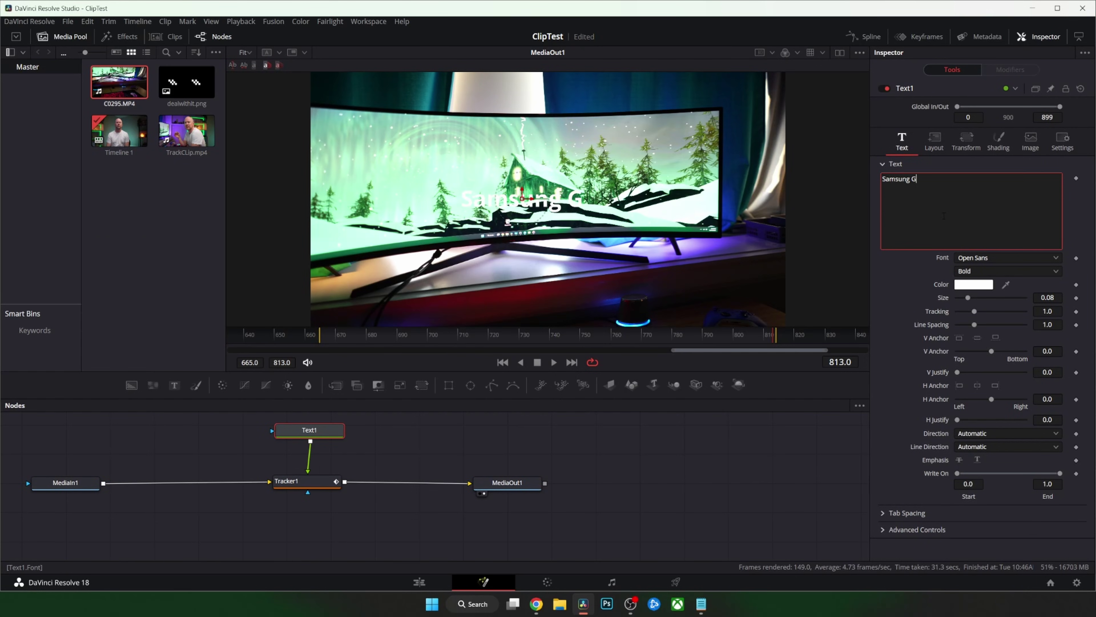
{"action": "type", "text": "G"}
{"action": "type", "text": "9"}
{"action": "left_click", "coordinate": [974, 284]}
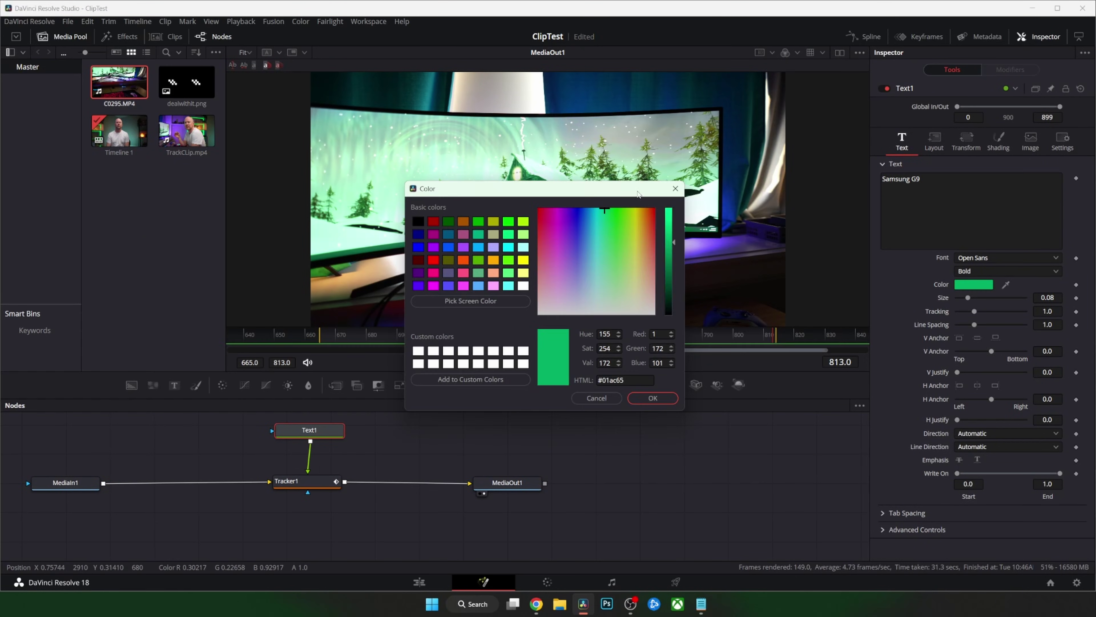
{"action": "left_click_drag", "start_coordinate": [638, 194], "coordinate": [839, 252]}
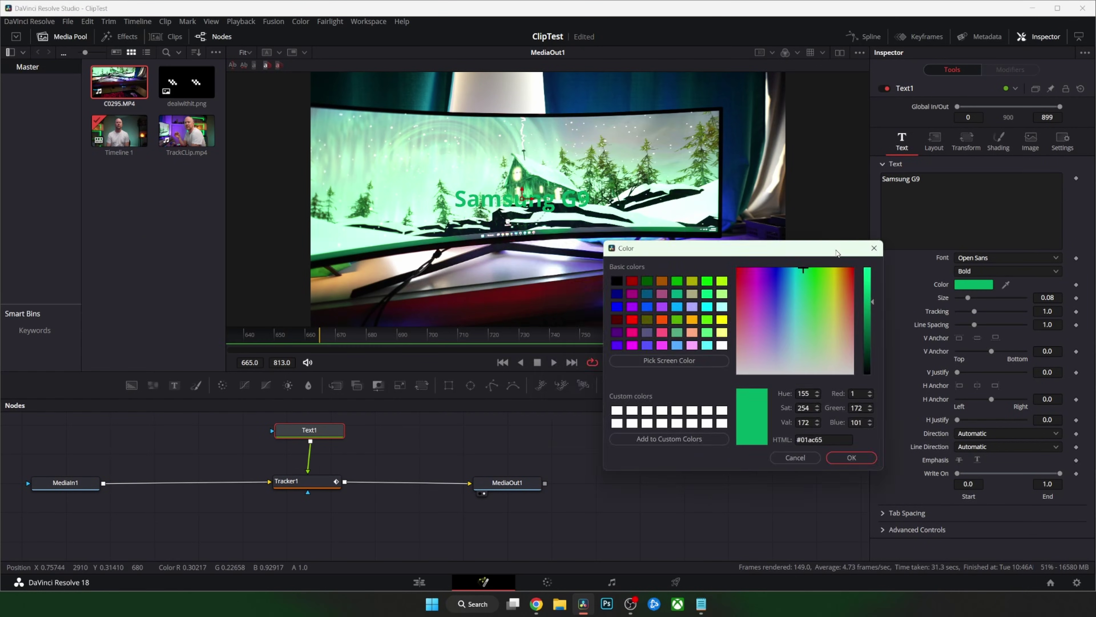
{"action": "left_click", "coordinate": [852, 455]}
{"action": "left_click", "coordinate": [422, 385]}
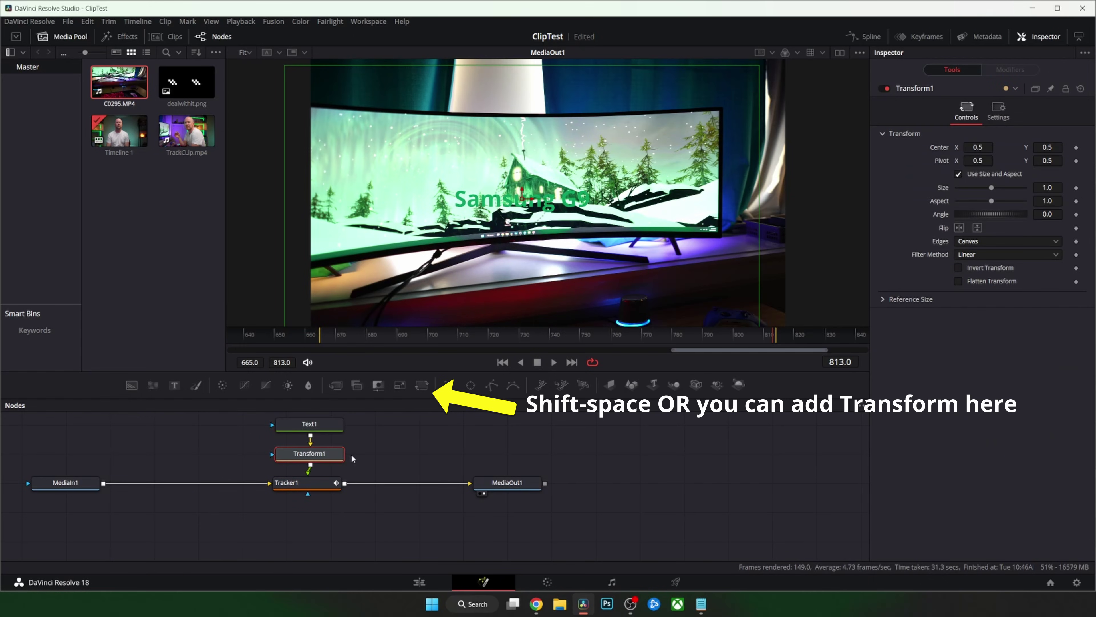
Move the Samsung G9 text above the monitor's top-right corner and scale it to 0.77.
{"action": "left_click_drag", "start_coordinate": [529, 203], "coordinate": [634, 91]}
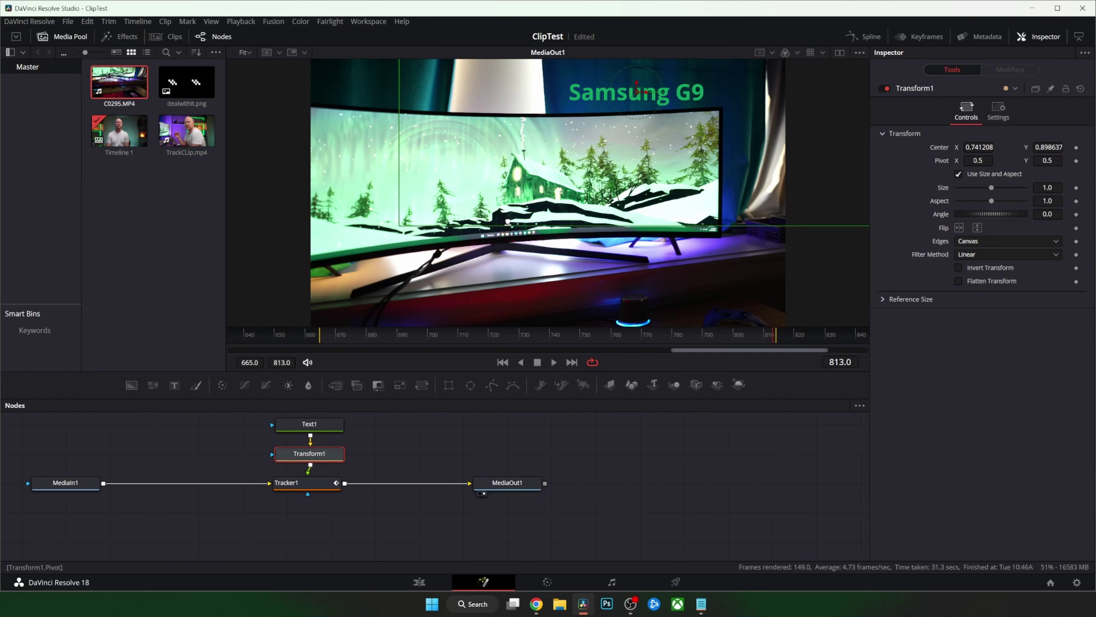
{"action": "left_click_drag", "start_coordinate": [993, 187], "coordinate": [979, 188]}
{"action": "left_click_drag", "start_coordinate": [641, 92], "coordinate": [655, 94]}
{"action": "left_click", "coordinate": [554, 363]}
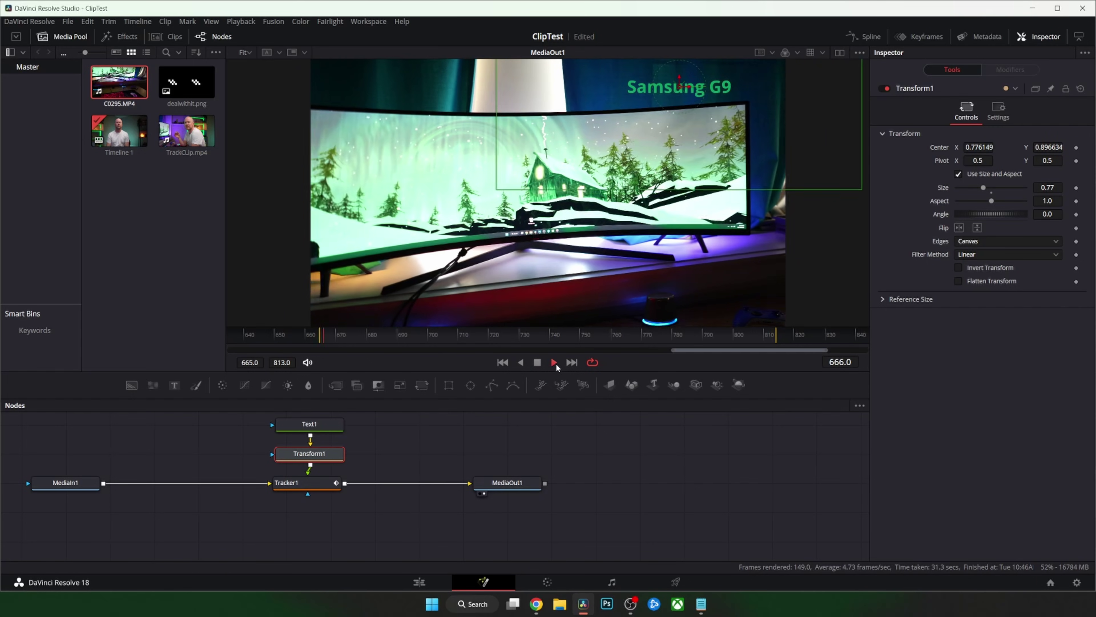
{"action": "left_click", "coordinate": [419, 583]}
Play the timeline from near the start to review the tracked sunglasses and green 'Samsung G9' text.
{"action": "left_click", "coordinate": [501, 440]}
{"action": "key", "text": "space"}
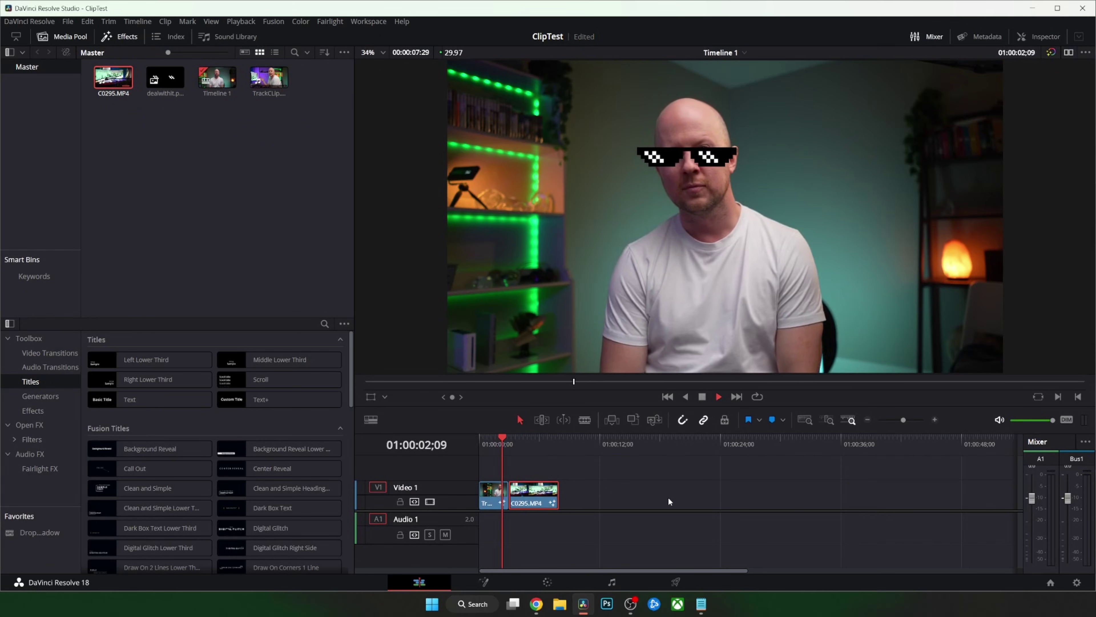